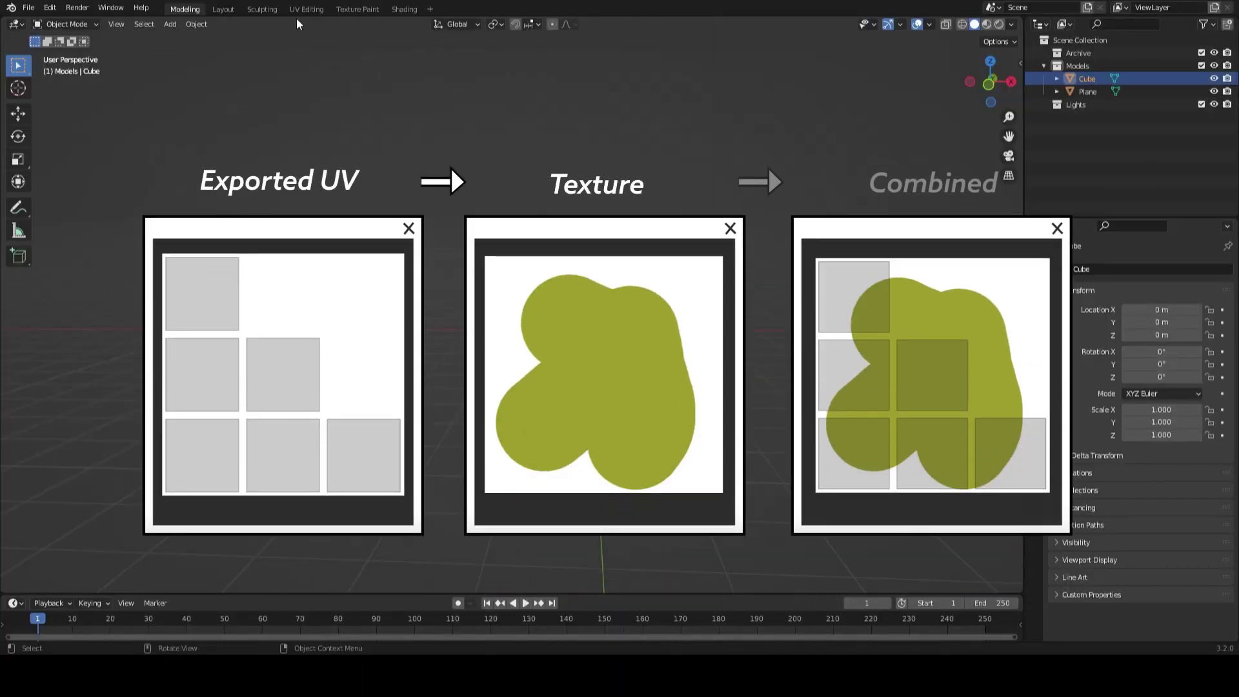
Switch to the UV Editing workspace to show the cube's cross-shaped UV layout
click(302, 9)
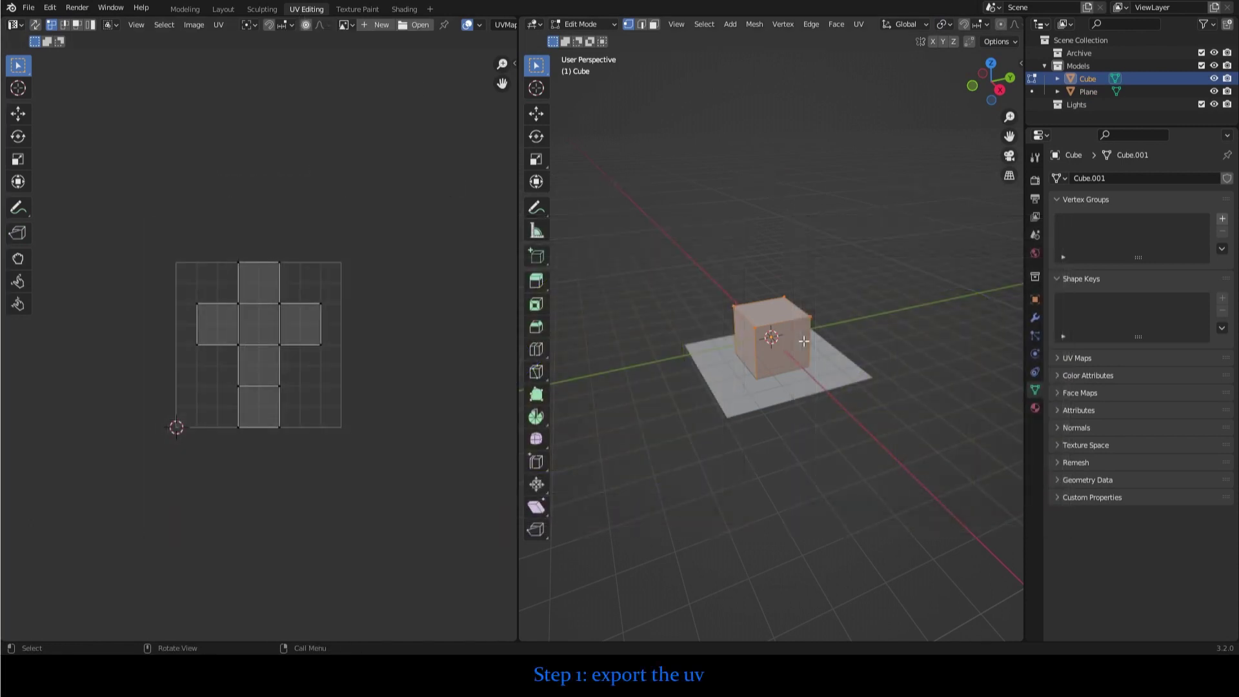
Smart UV Project the cube into six square islands and export its UV layout to Photoshop
key(u)
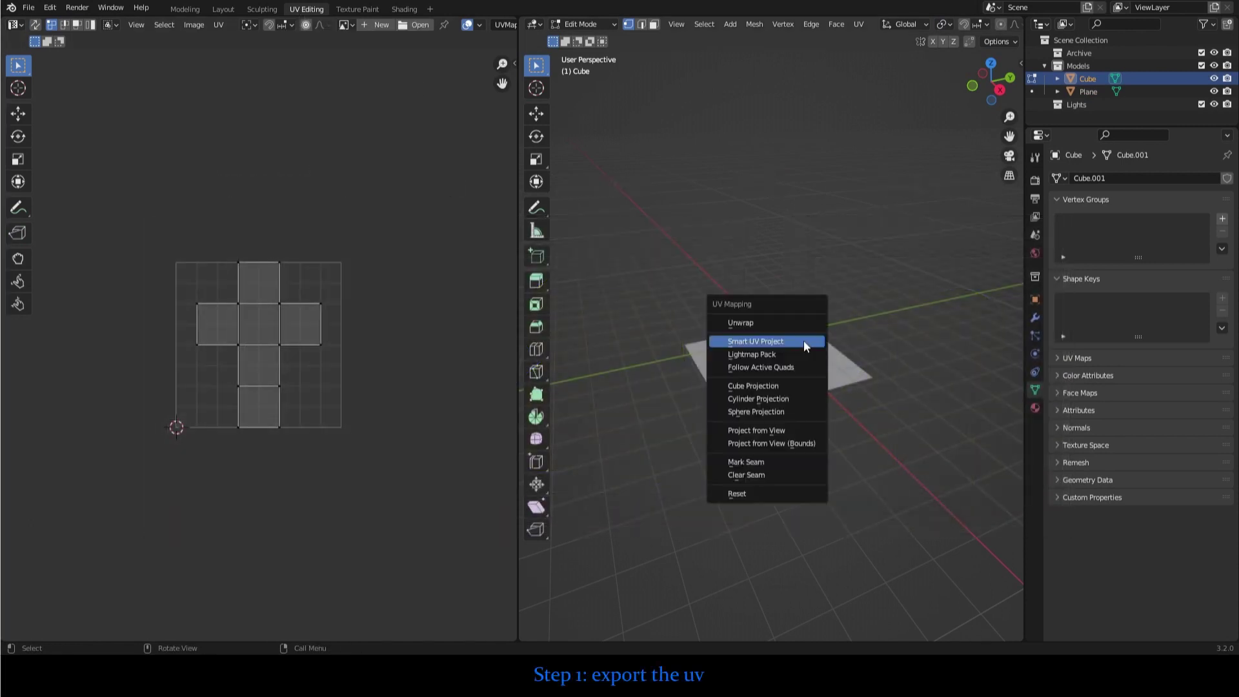
click(803, 340)
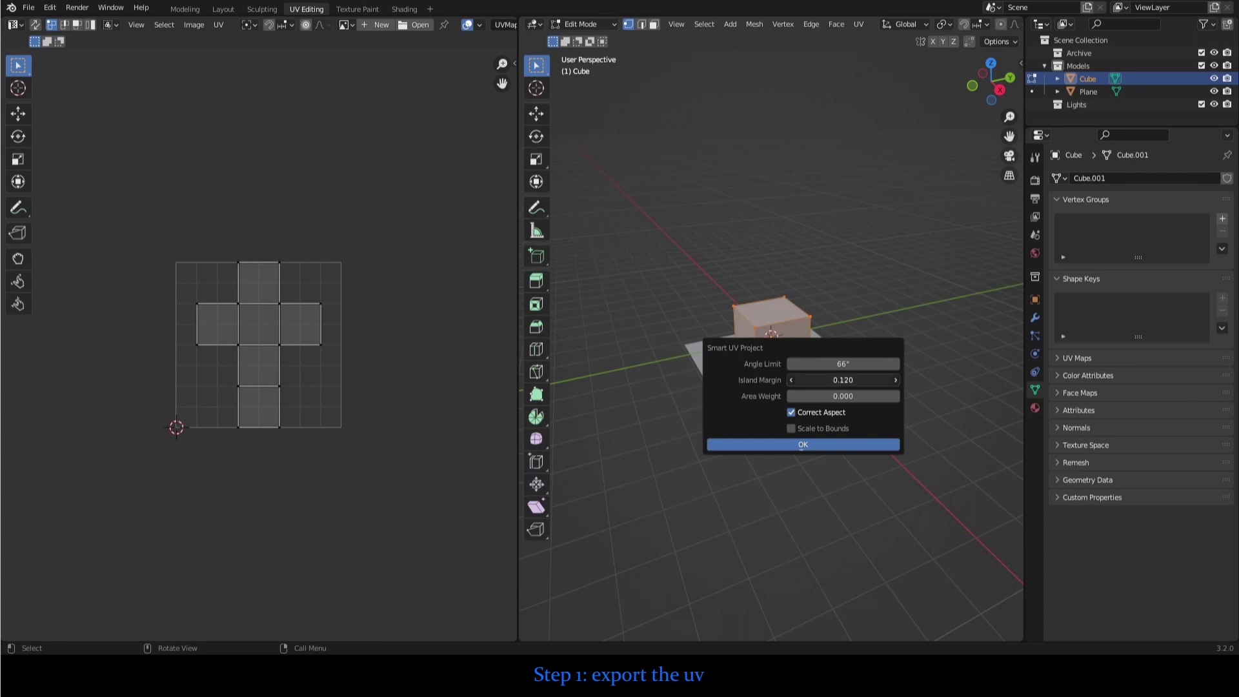
click(824, 444)
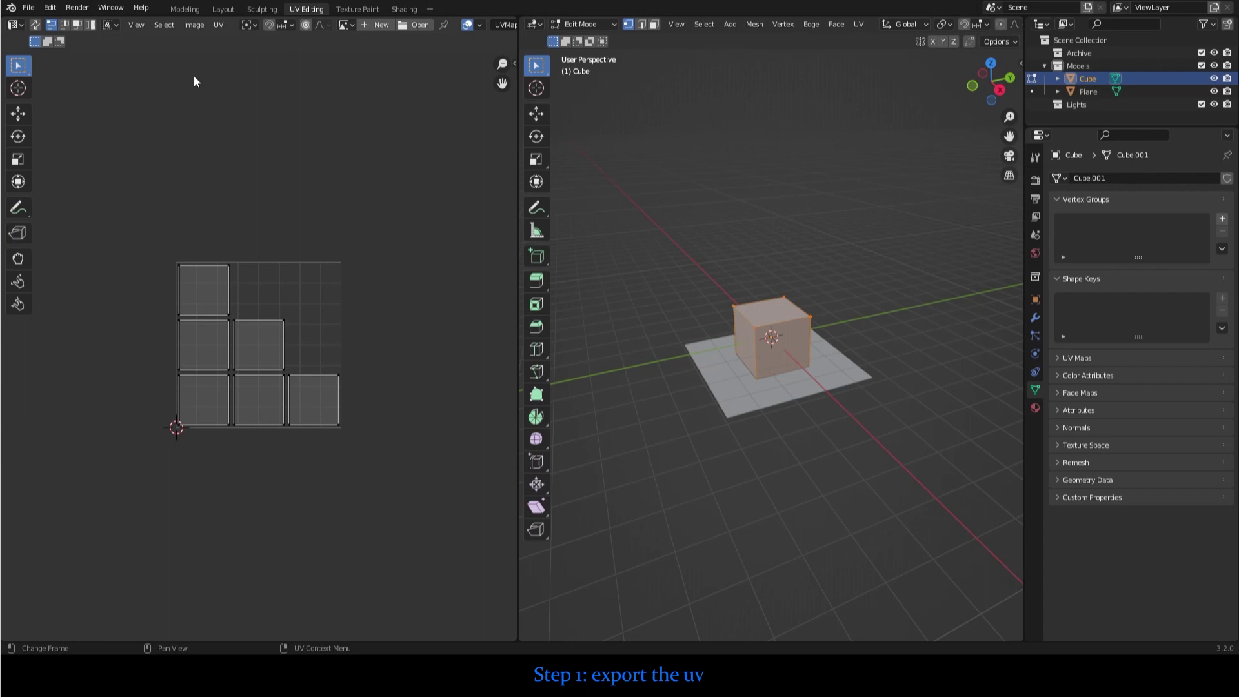
click(214, 25)
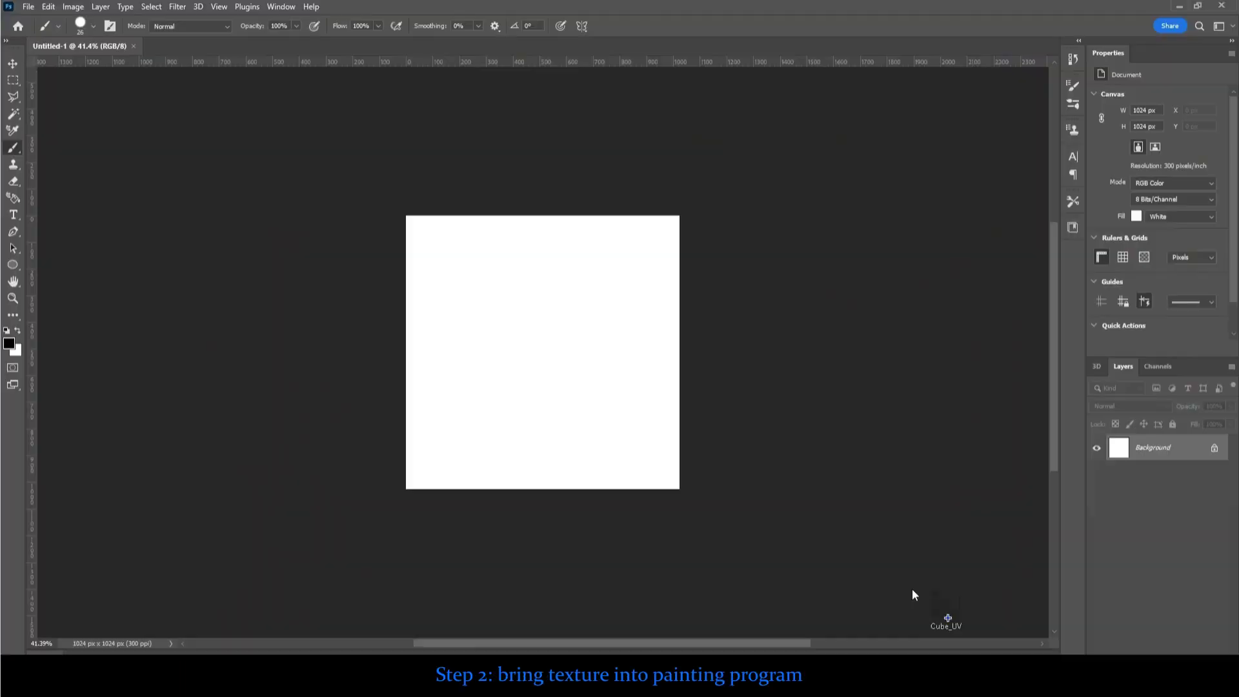
drag(913, 590, 516, 326)
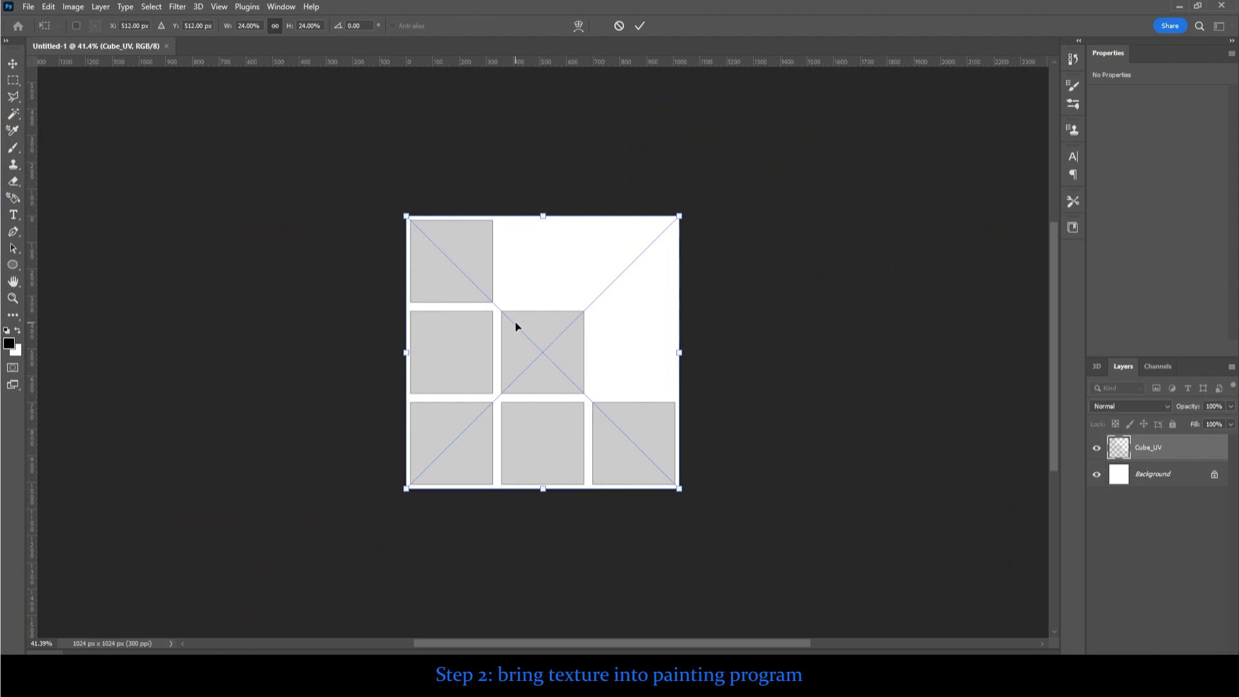
Place Cube_UV.png, add a paint layer beneath it, and brush a large green blob
key(Return)
key(b)
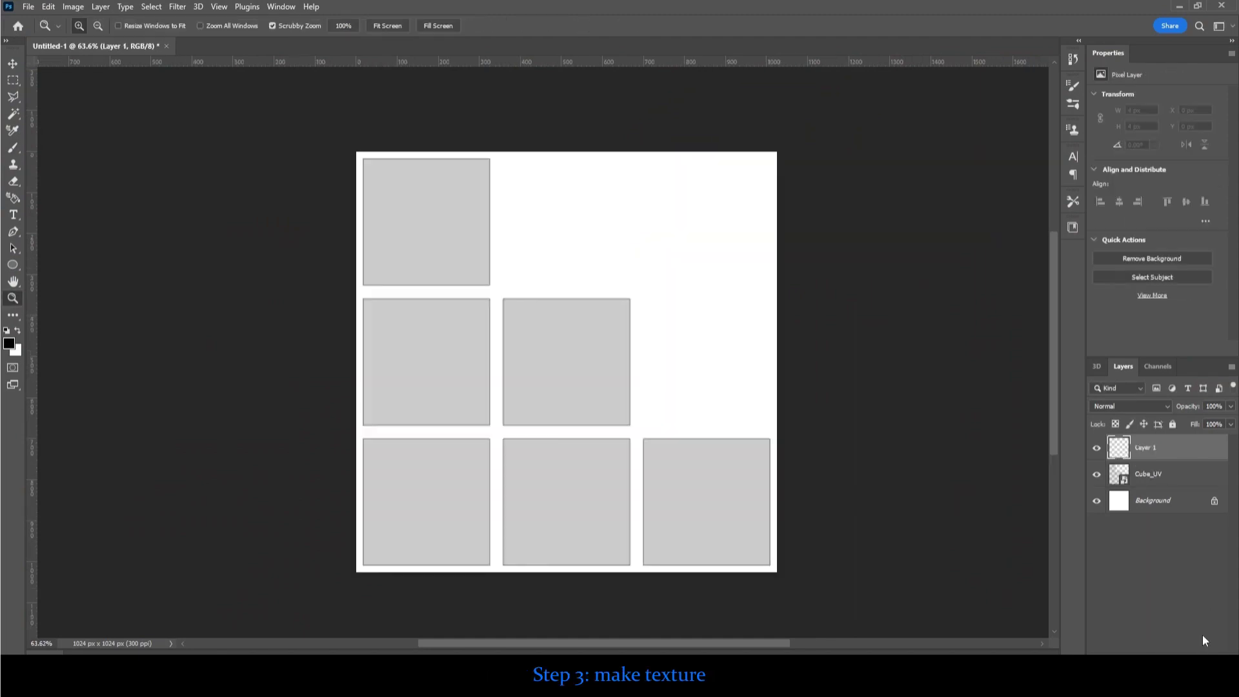
drag(1178, 447, 1178, 474)
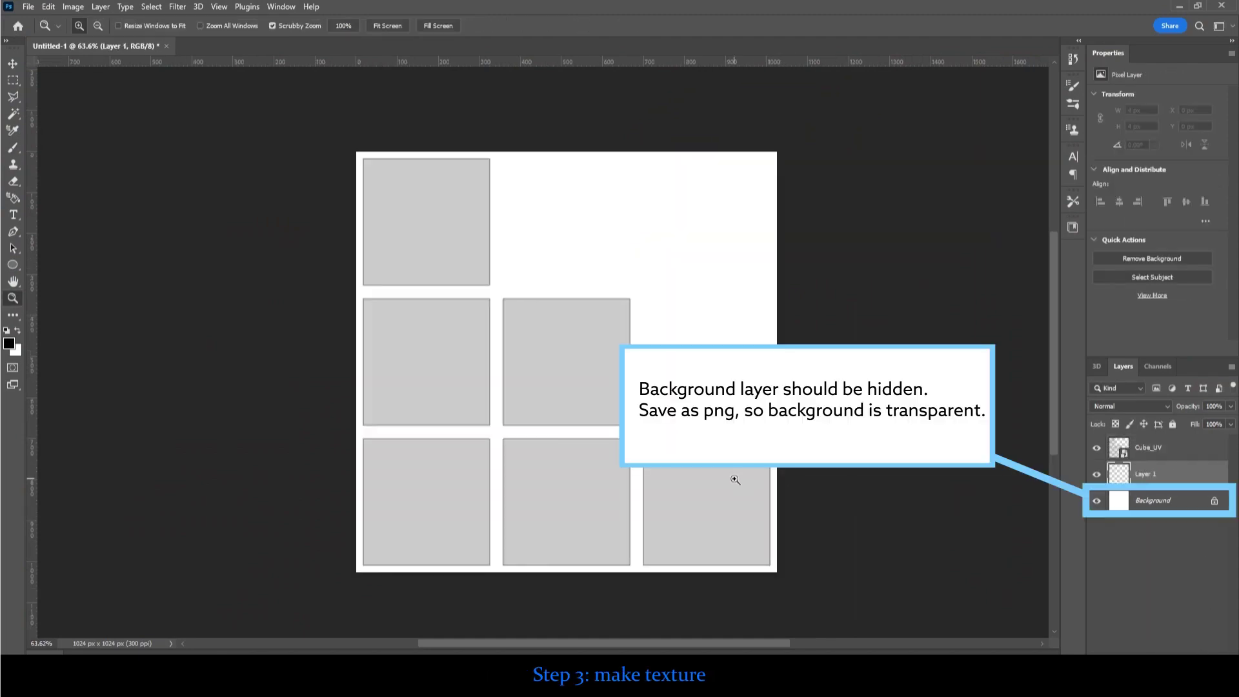
key(b)
mouse_move(552, 439)
mouse_down()
mouse_move(415, 456)
mouse_move(609, 471)
mouse_move(587, 304)
mouse_move(508, 275)
mouse_up()
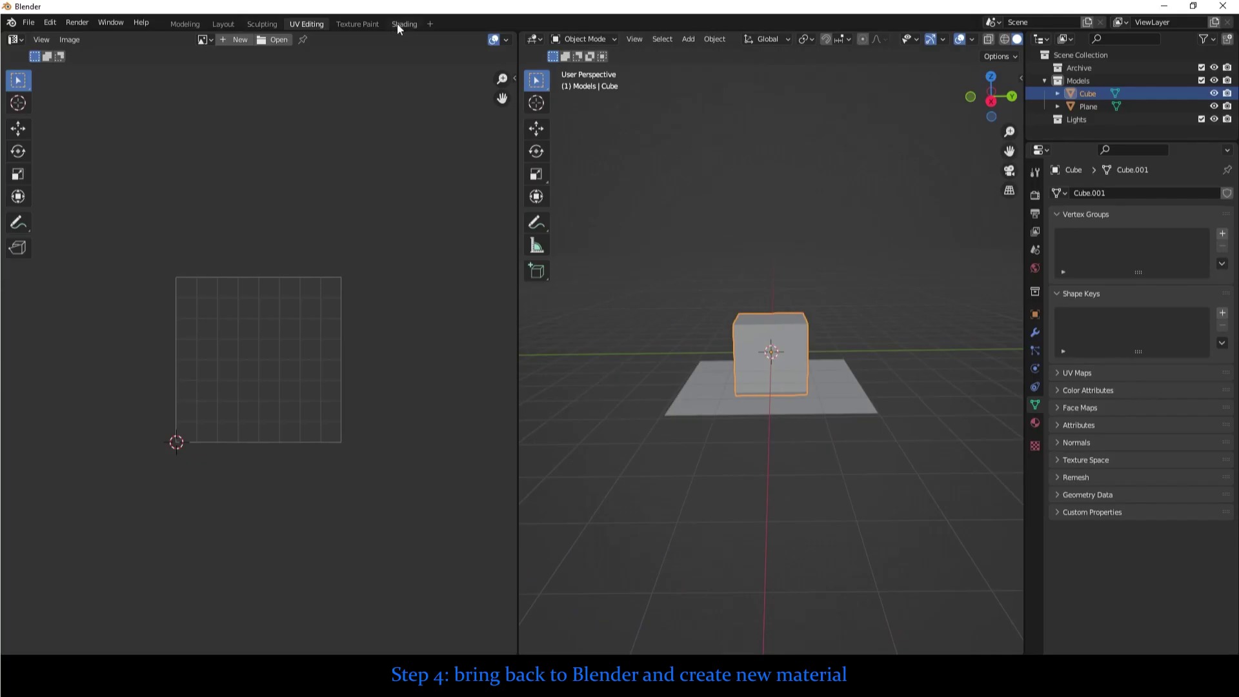
In the Shading workspace, create a new material named Cube_mat for the cube
click(399, 23)
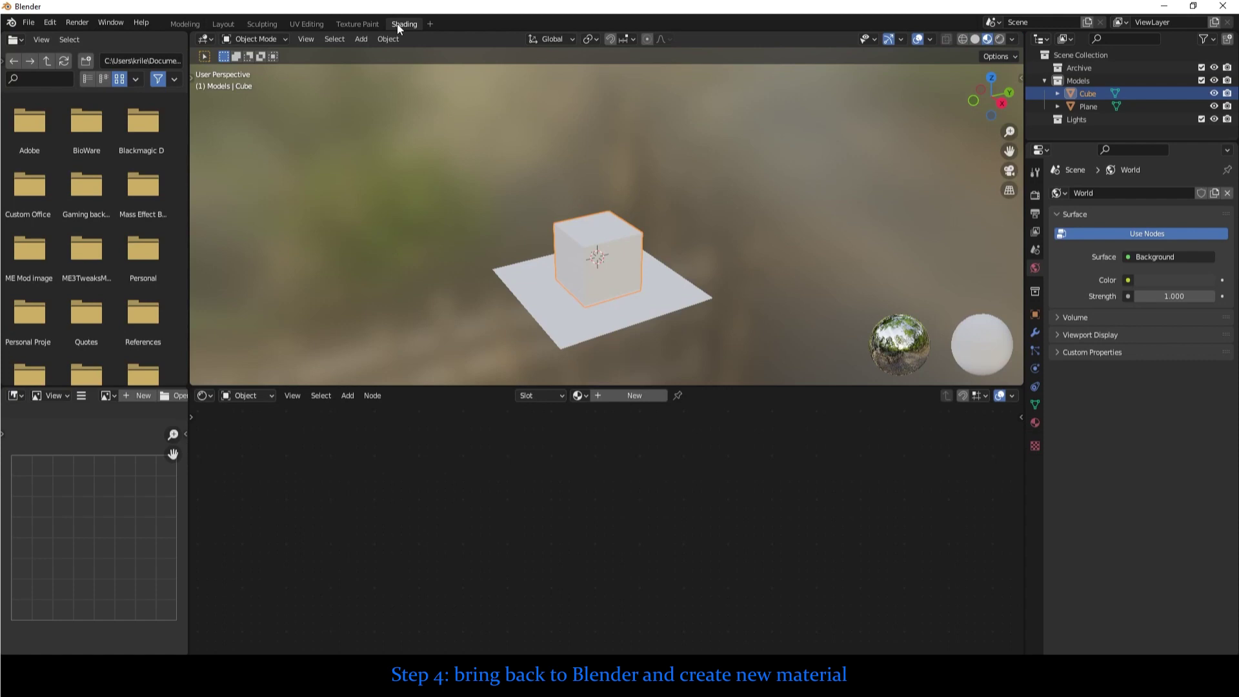
click(625, 396)
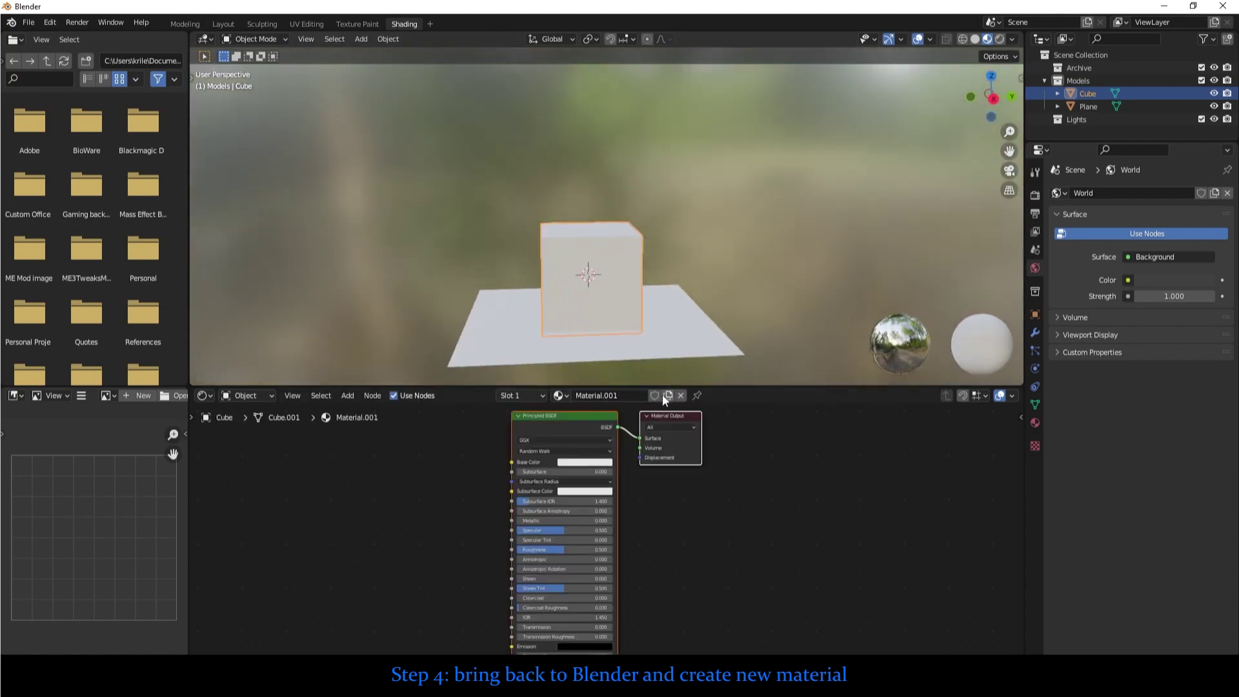
text(Cube_mat)
key(Return)
scroll(568, 480, up, 3)
Add an Image Texture node loading Cube_tex.png and link its Color to Base Color
key(shift+a)
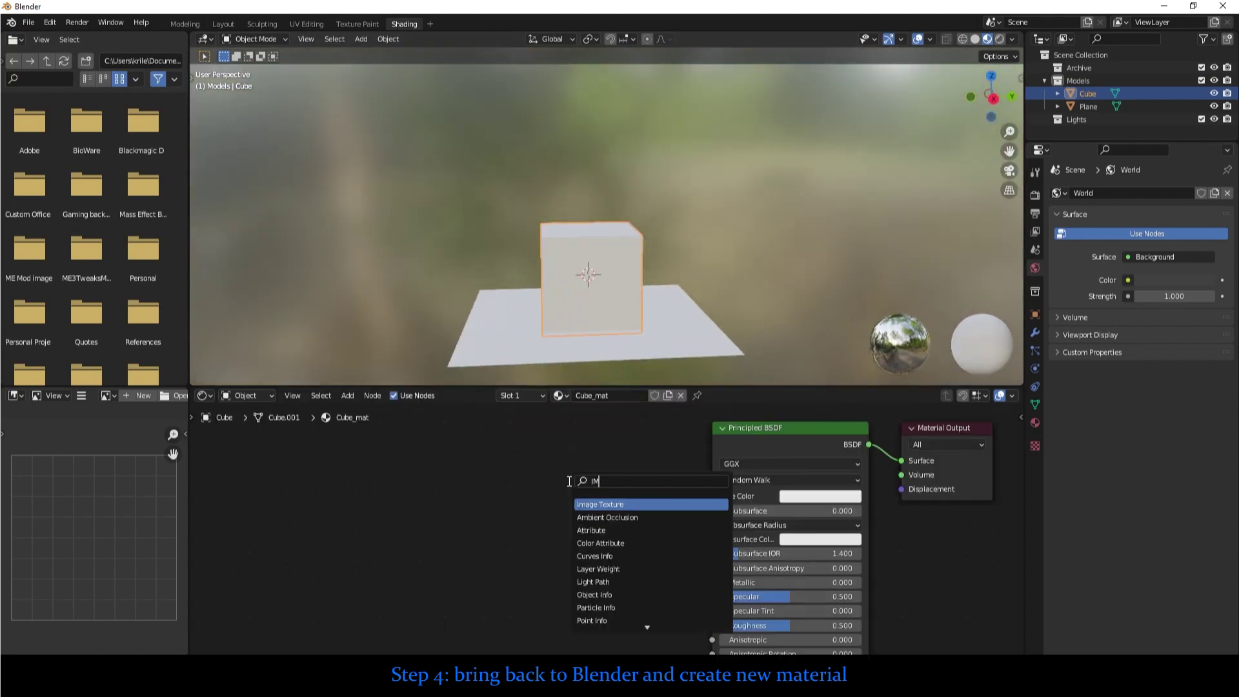
click(600, 547)
click(414, 466)
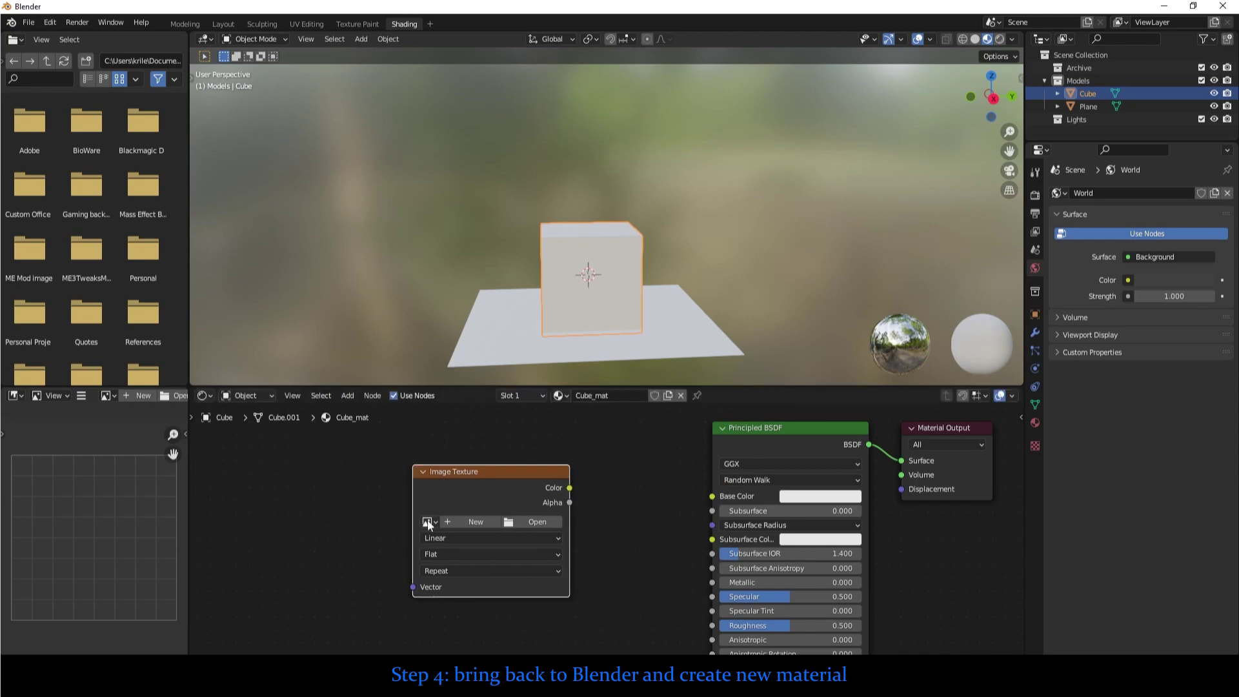
click(538, 521)
click(483, 213)
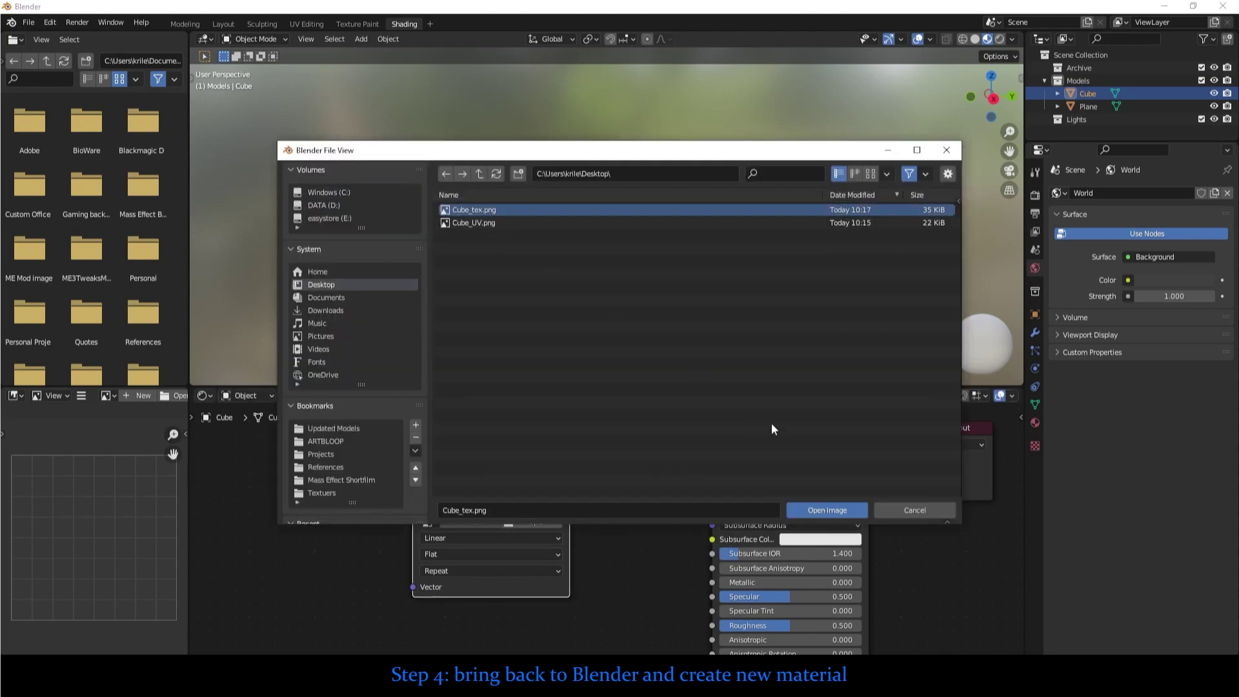
click(839, 510)
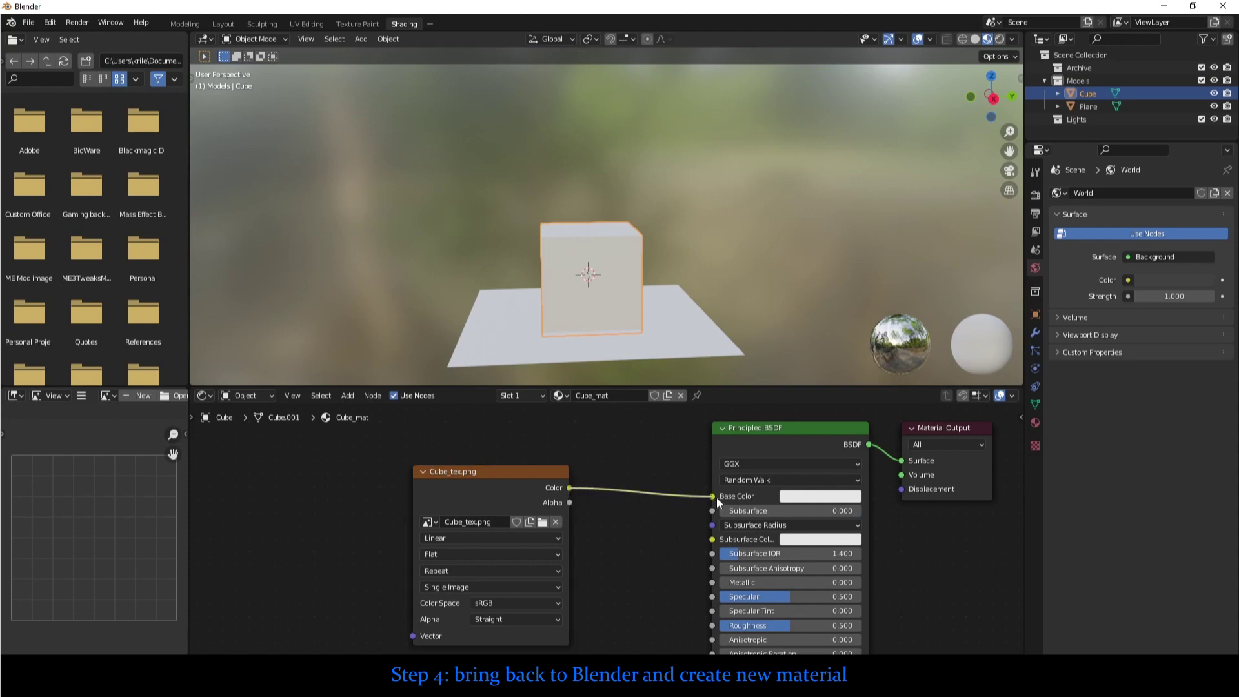
drag(572, 487, 713, 496)
mouse_move(599, 270)
middle_down()
mouse_move(546, 271)
mouse_move(781, 266)
mouse_move(520, 264)
mouse_move(589, 265)
mouse_move(601, 288)
middle_up()
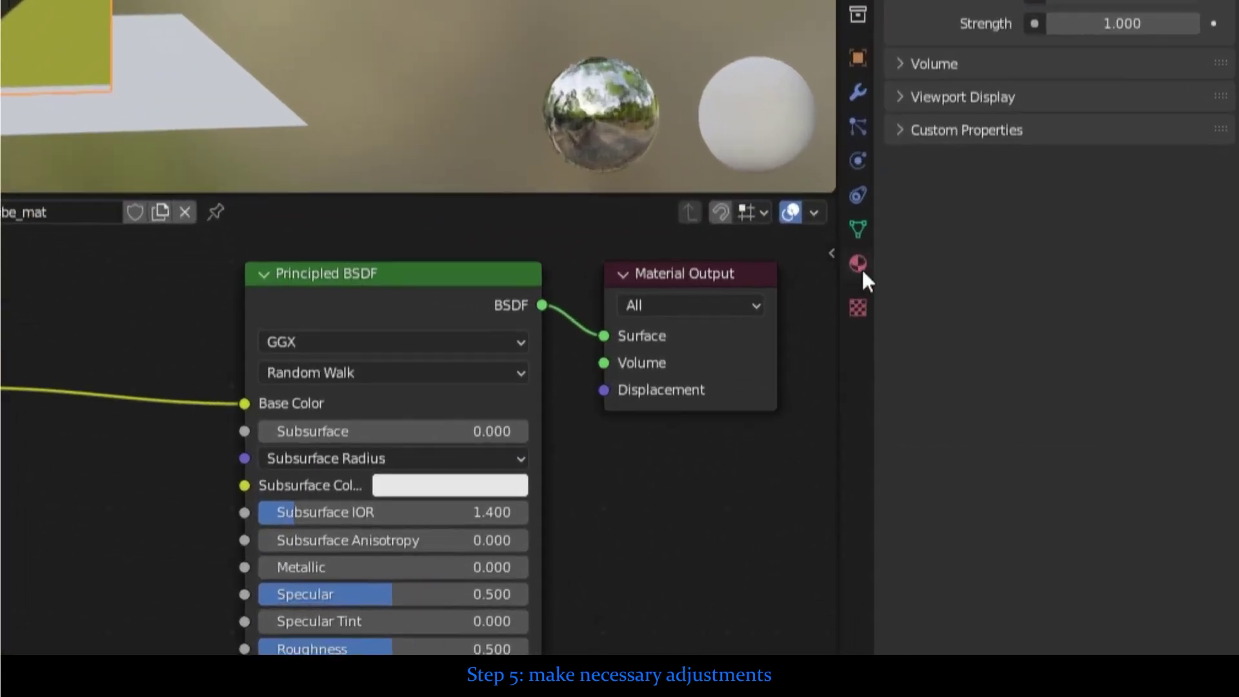
In Cube_mat's Settings, set Blend Mode to Alpha Blend and Shadow Mode to Alpha Hashed
click(1035, 423)
scroll(1130, 491, down, 5)
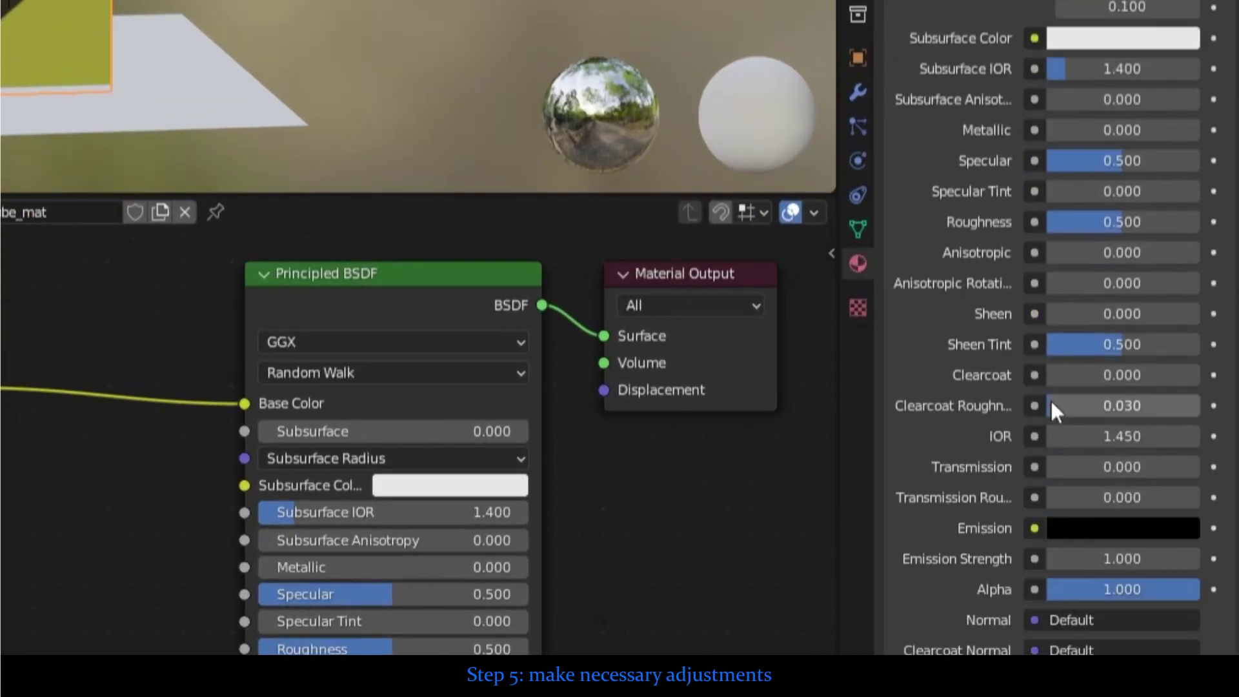
scroll(1050, 400, down, 5)
click(1083, 390)
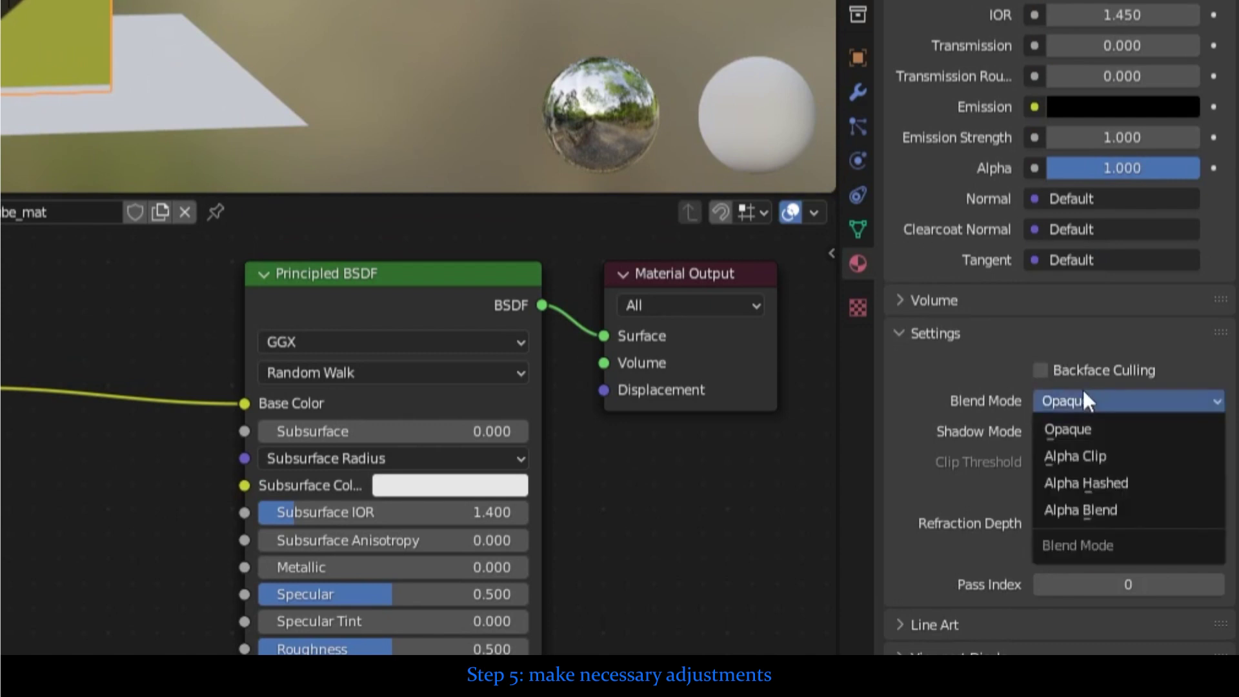
click(1093, 508)
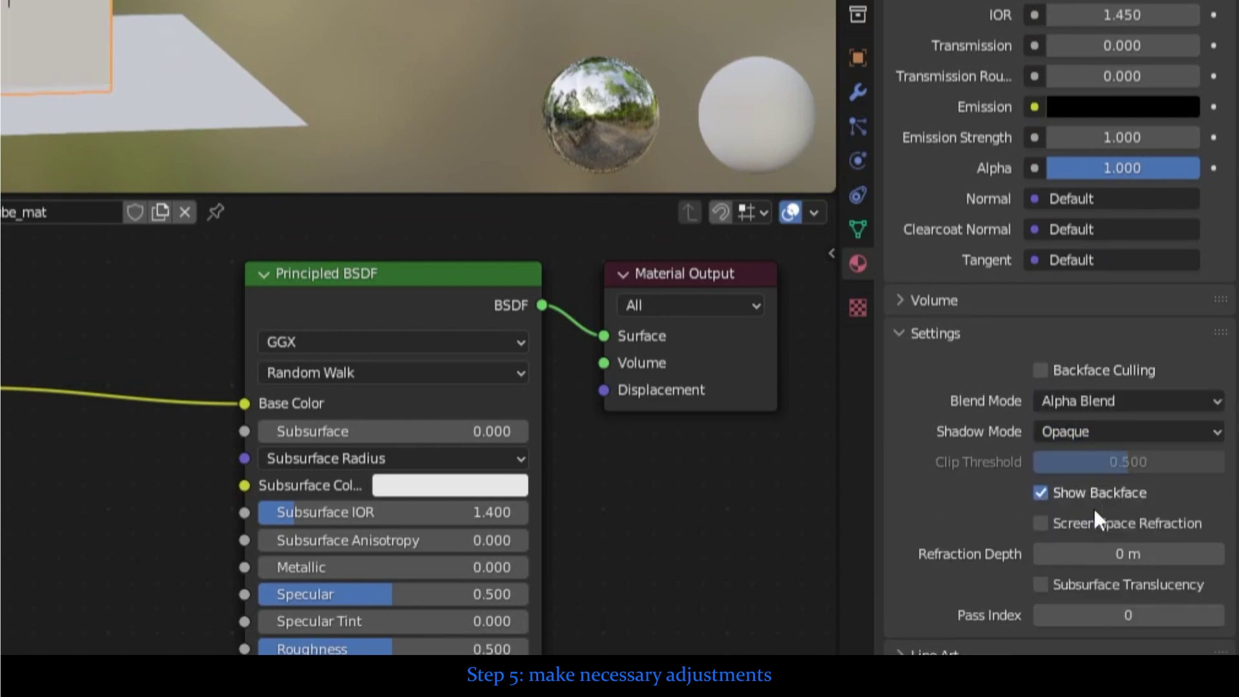
click(1085, 433)
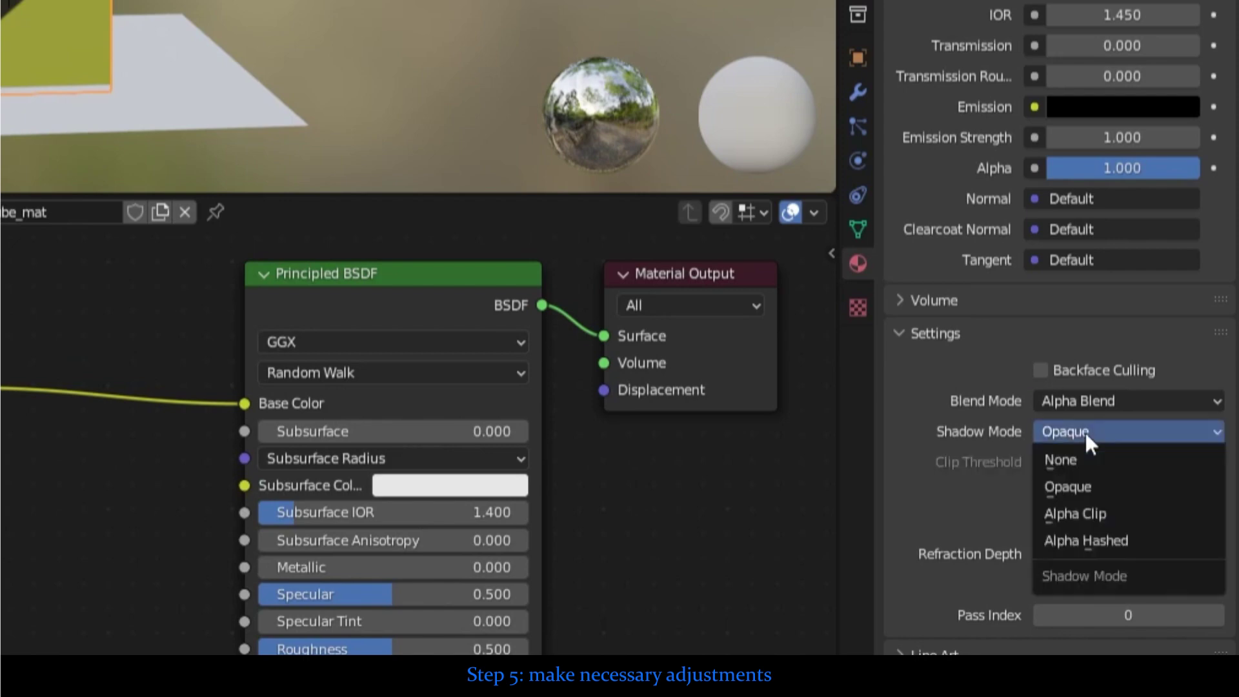
click(1091, 538)
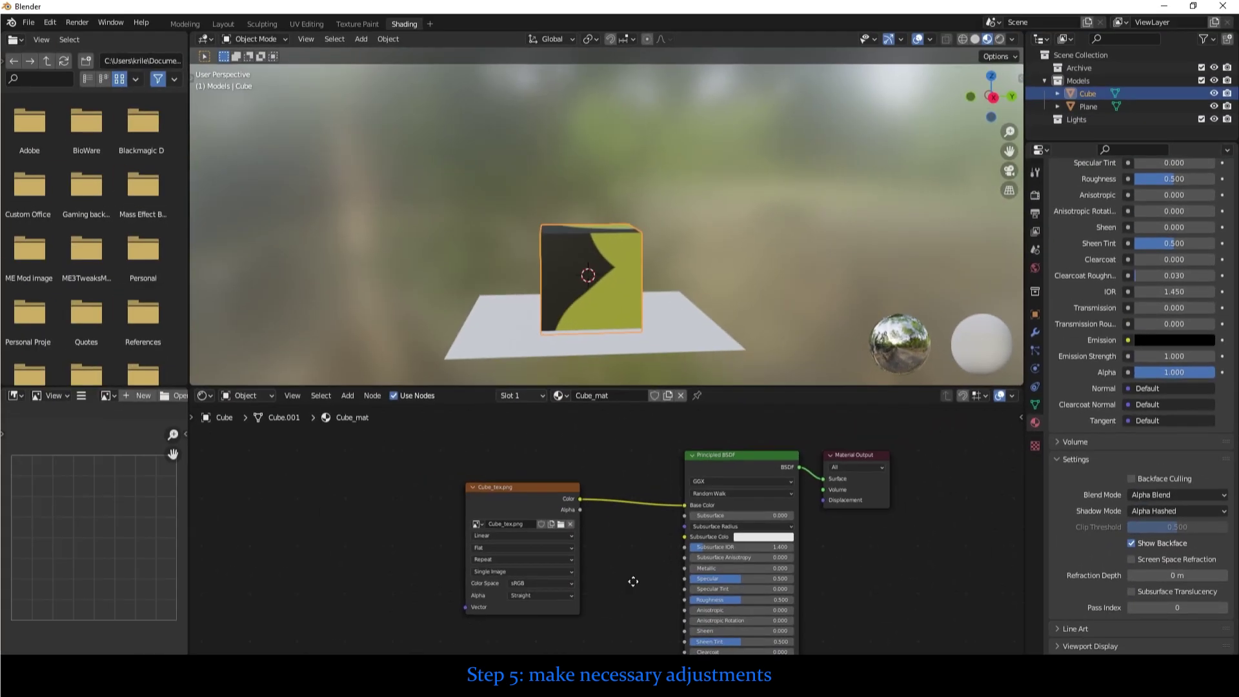
scroll(634, 462, down, 2)
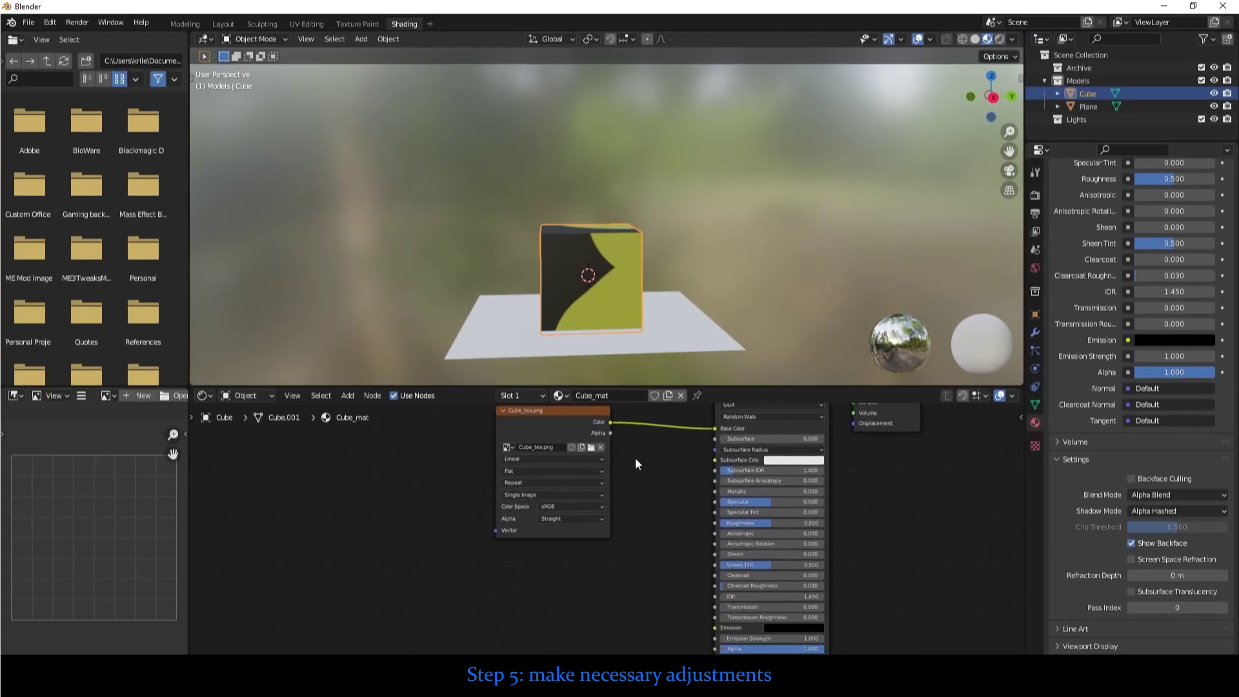
scroll(634, 461, down, 2)
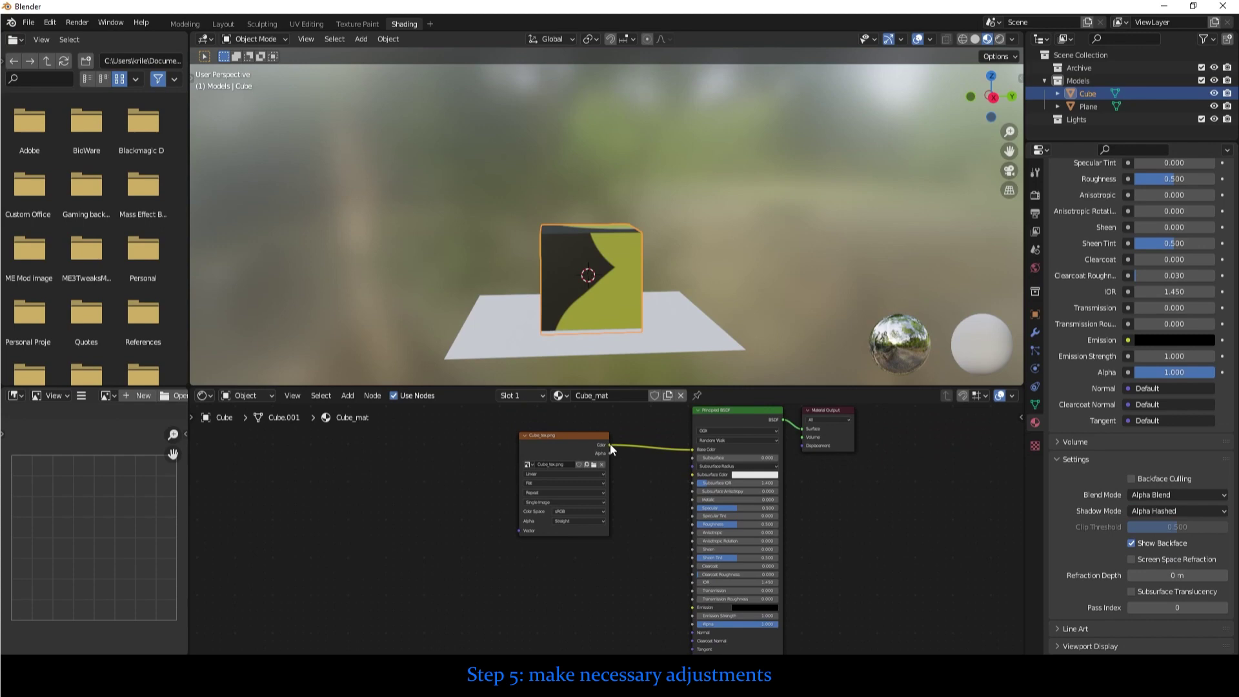
drag(609, 444, 699, 624)
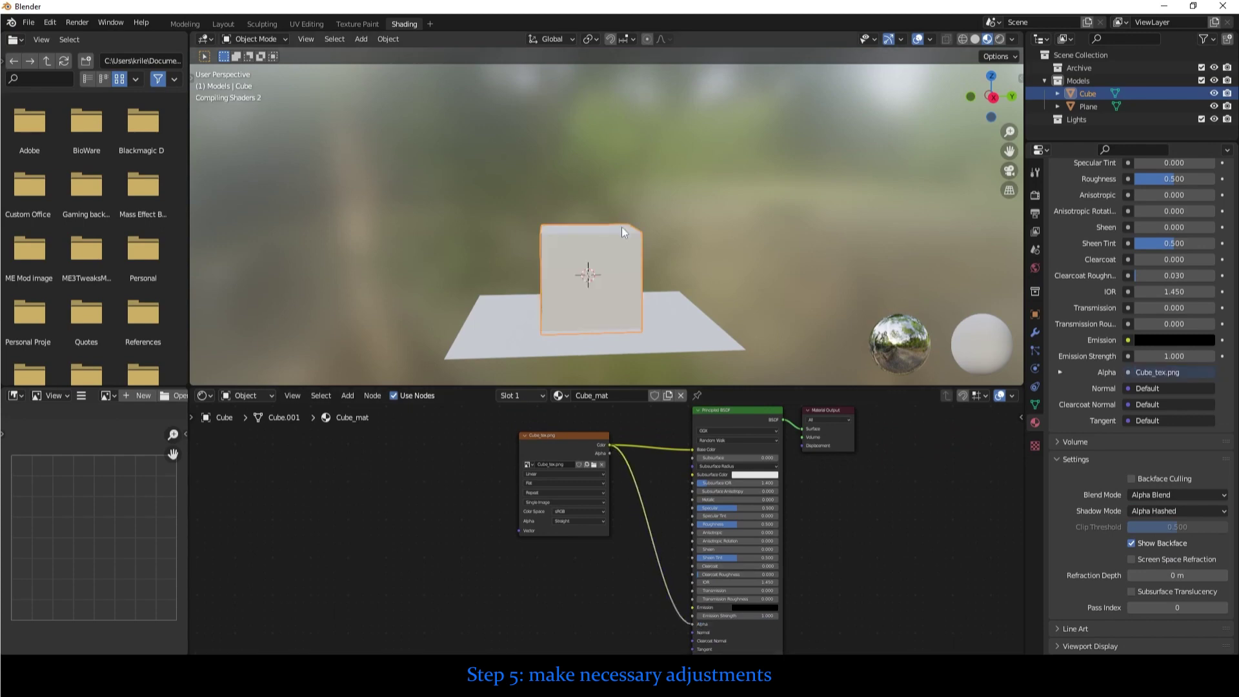
mouse_move(622, 227)
middle_down()
mouse_move(834, 244)
mouse_move(594, 235)
mouse_move(571, 255)
middle_up()
scroll(637, 441, up, 2)
key(ctrl+z)
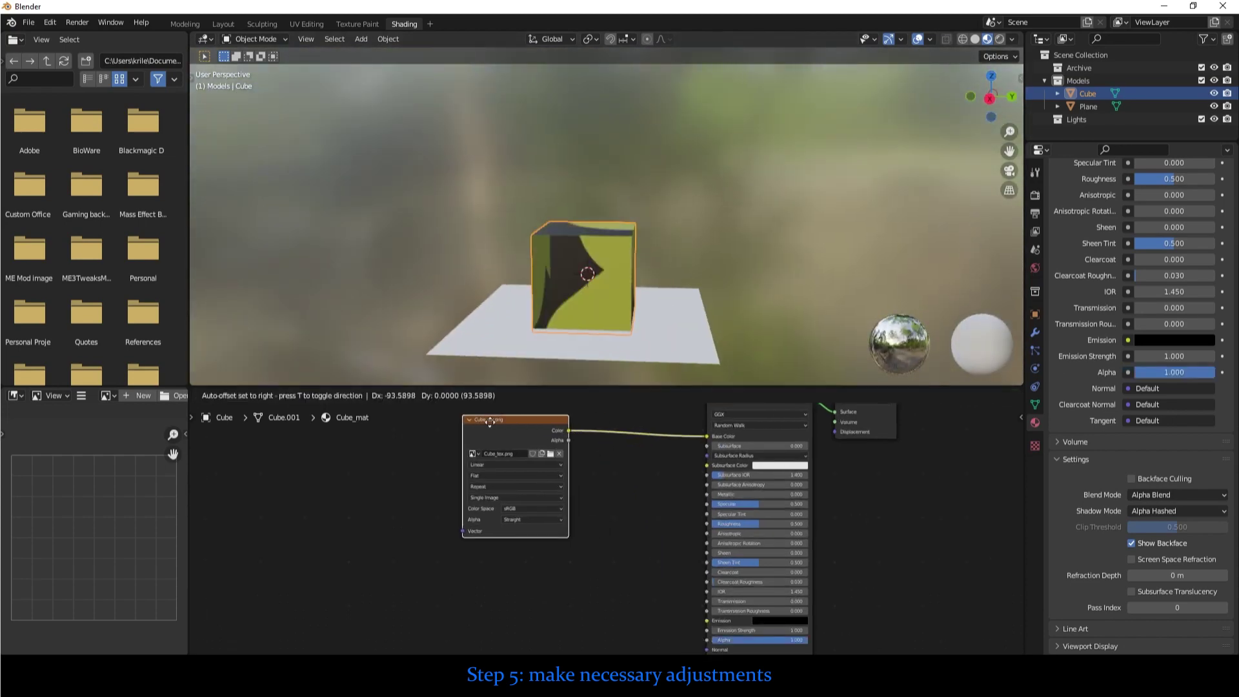
Move the Image Texture node left and add a ColorRamp node beside it
drag(596, 438, 471, 427)
key(shift+a)
click(525, 475)
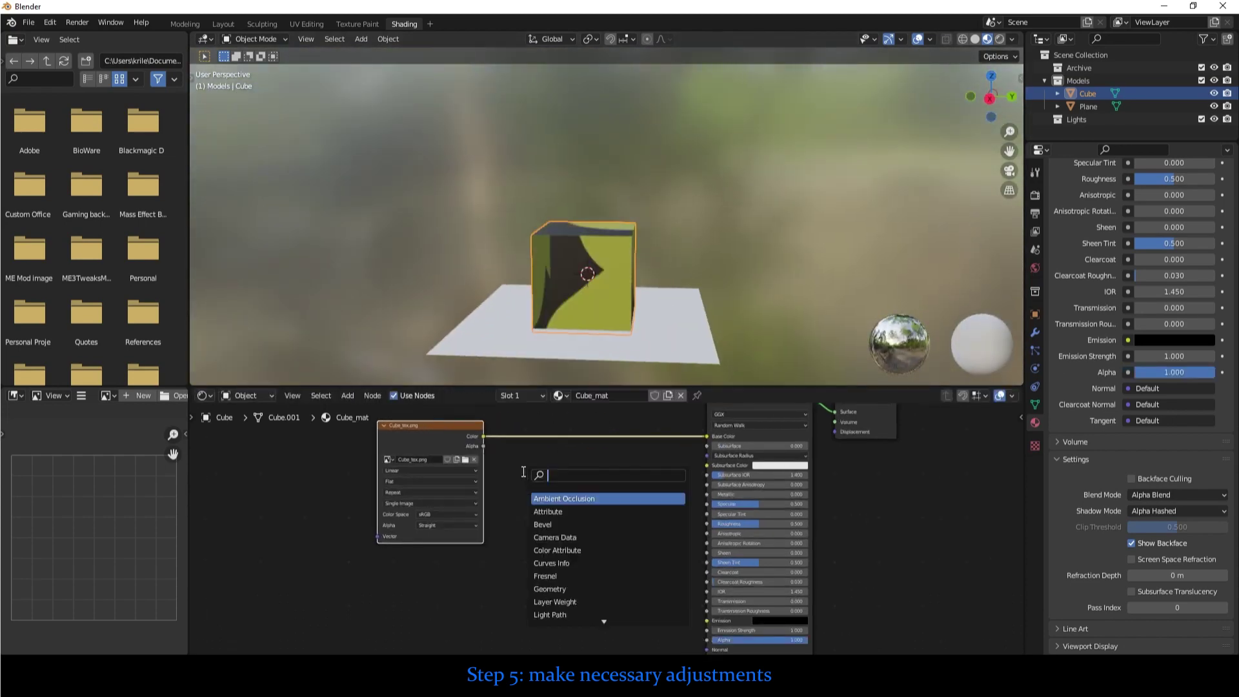
text(col)
key(Return)
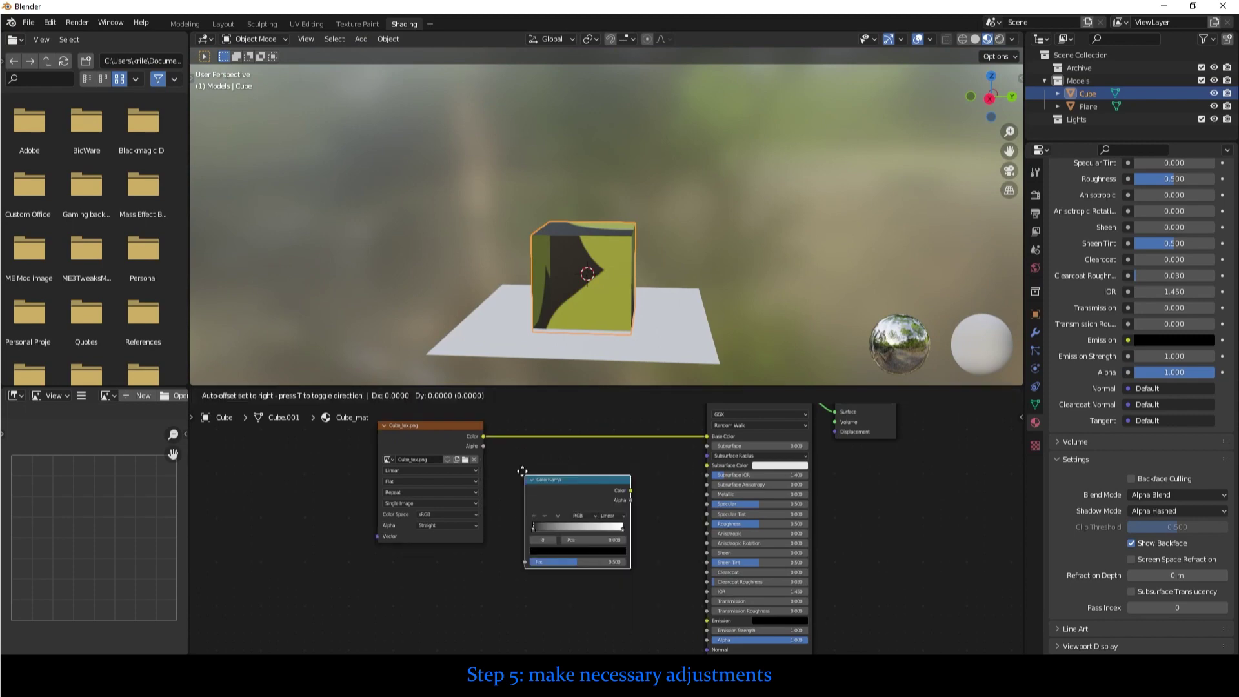
click(522, 472)
Link texture Color to ColorRamp Fac and ramp Color to Alpha; move white stop to ~0.337
drag(484, 441, 503, 463)
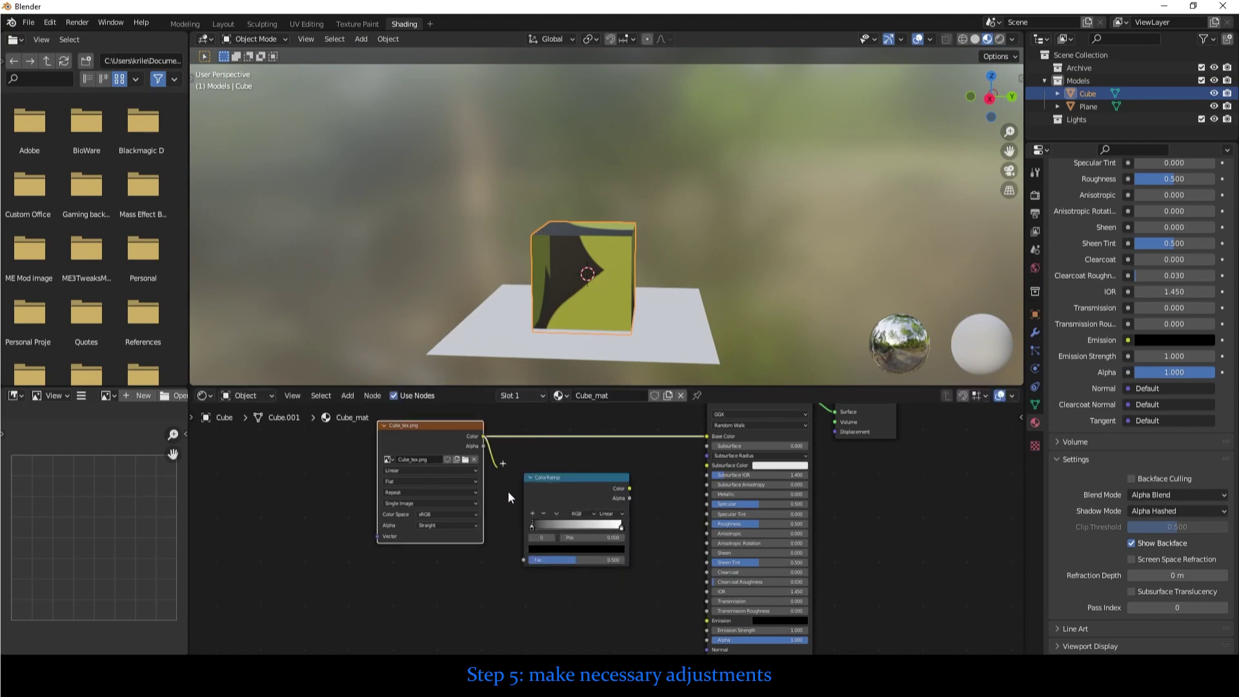
drag(527, 561, 525, 560)
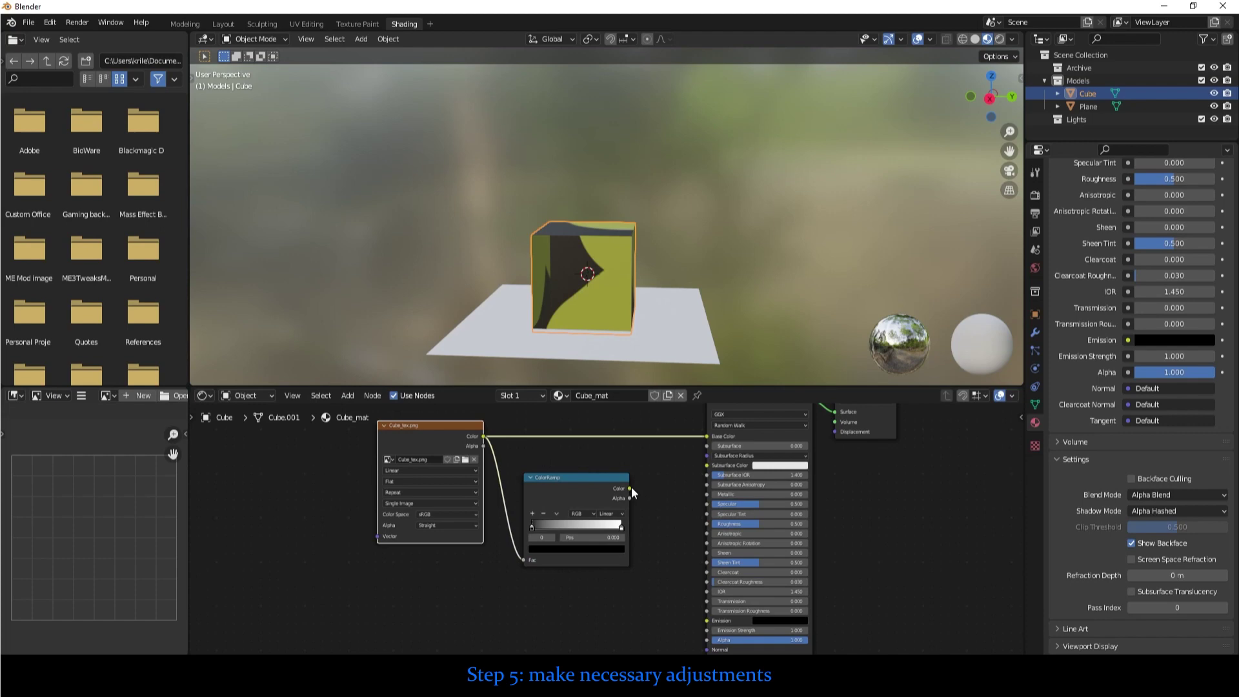
shift+click(631, 487)
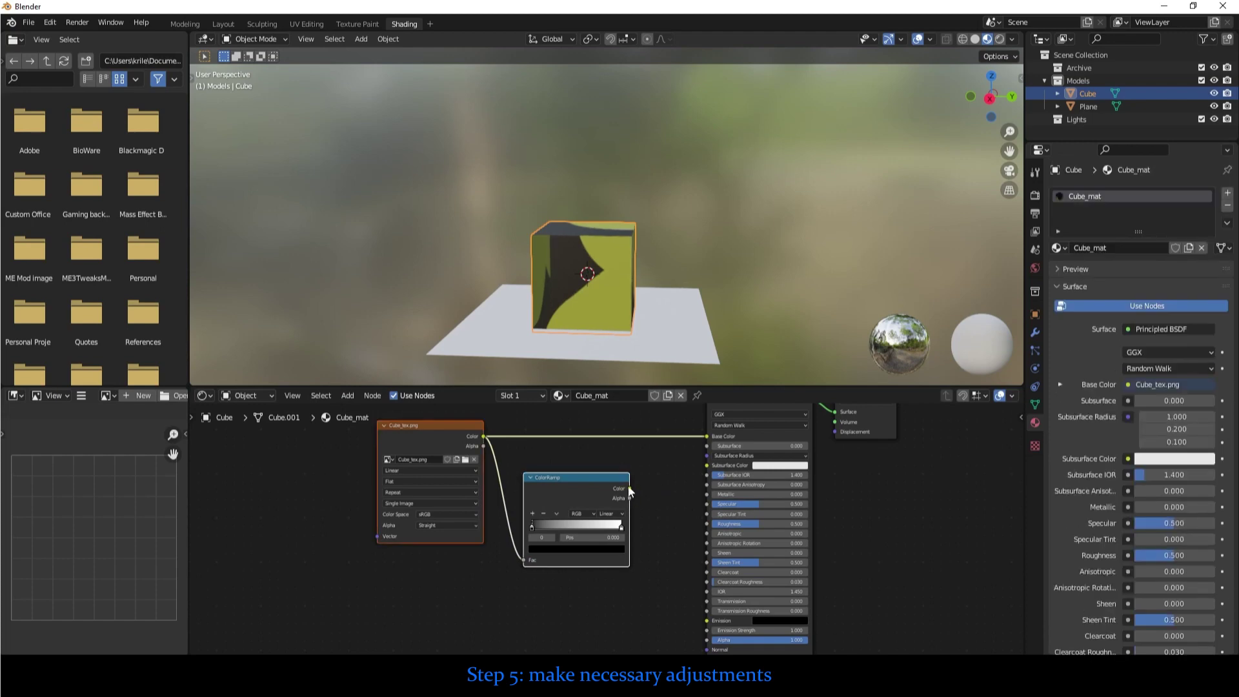
drag(628, 485, 717, 570)
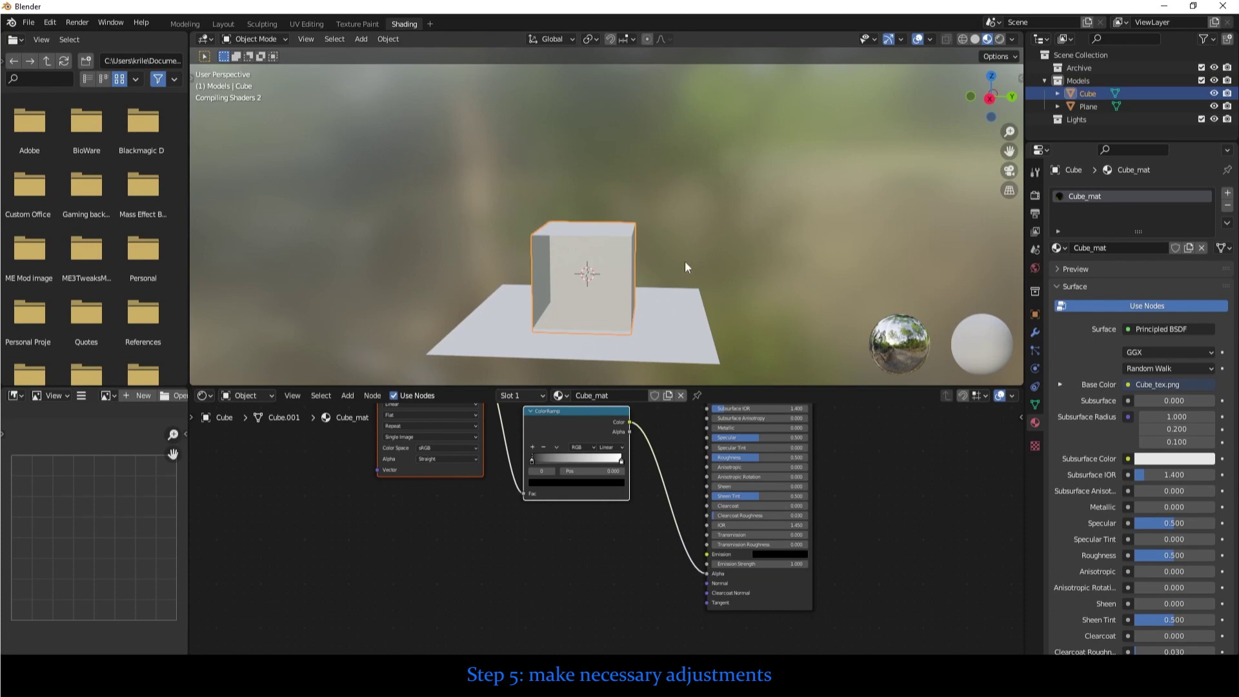
middle_drag(684, 265, 630, 290)
drag(620, 459, 549, 465)
mouse_move(659, 338)
middle_down()
mouse_move(738, 369)
mouse_move(688, 355)
mouse_move(762, 358)
middle_up()
scroll(1121, 415, down, 5)
scroll(1123, 418, down, 3)
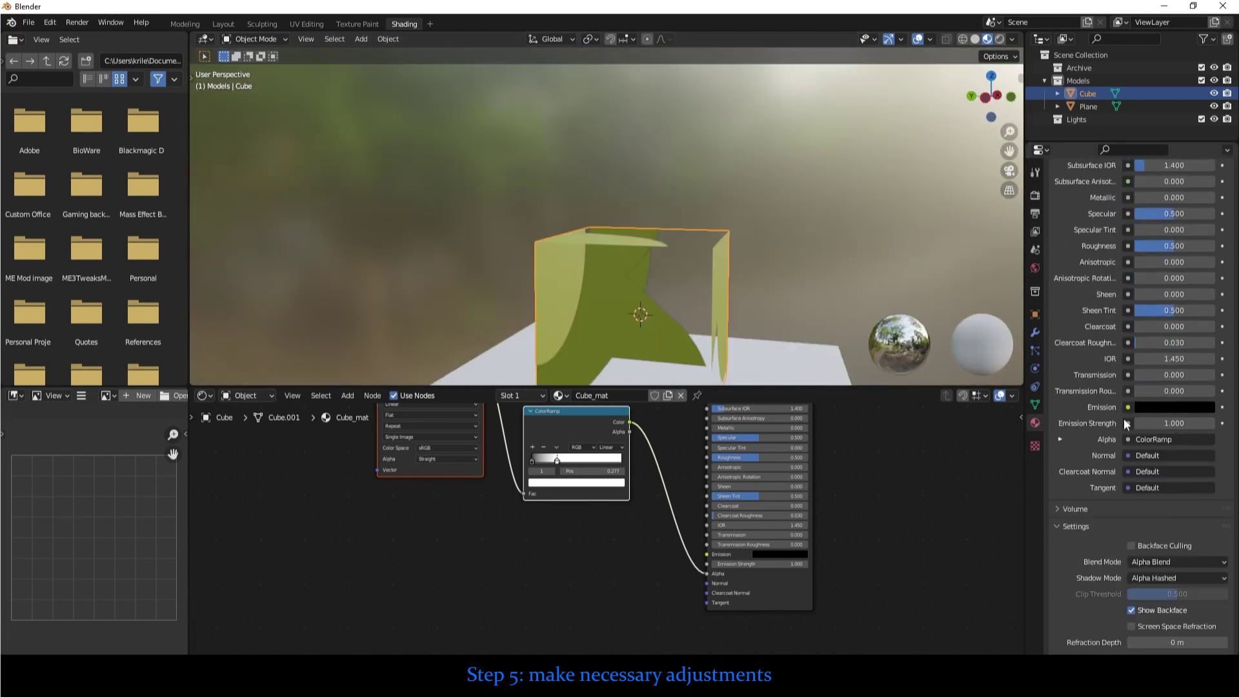
scroll(1123, 419, down, 3)
click(1133, 463)
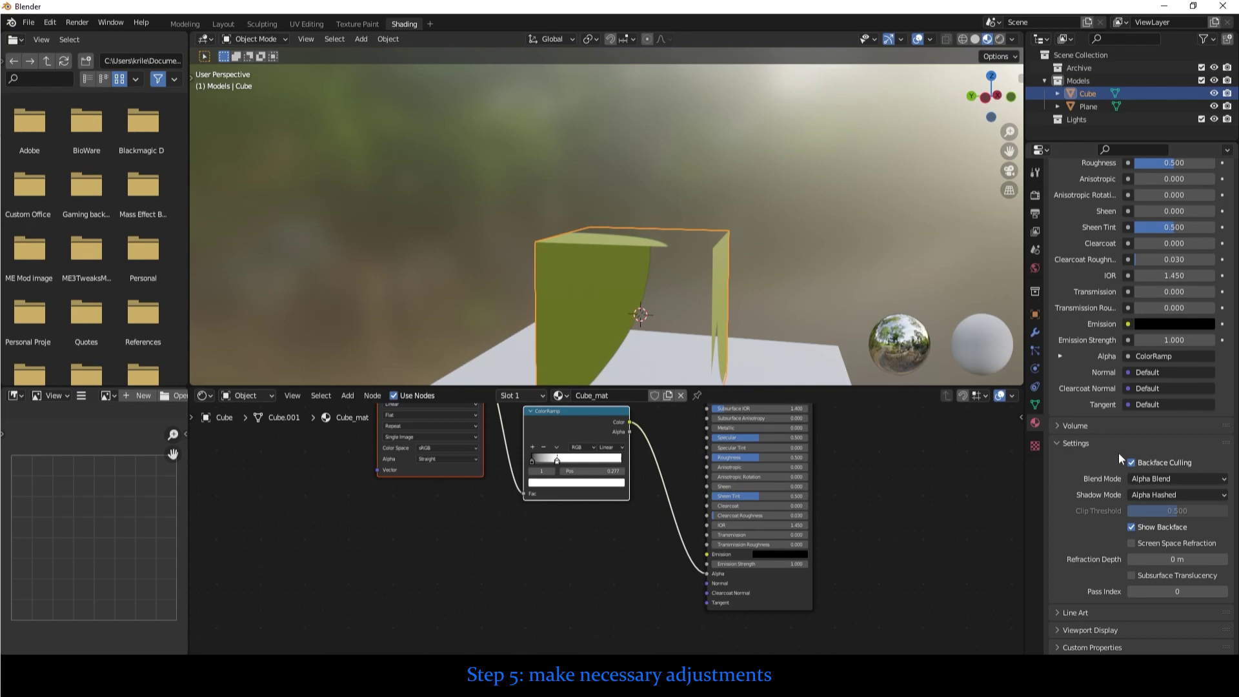
mouse_move(607, 287)
middle_down()
mouse_move(876, 253)
mouse_move(800, 241)
mouse_move(518, 270)
mouse_move(708, 289)
mouse_move(827, 364)
middle_up()
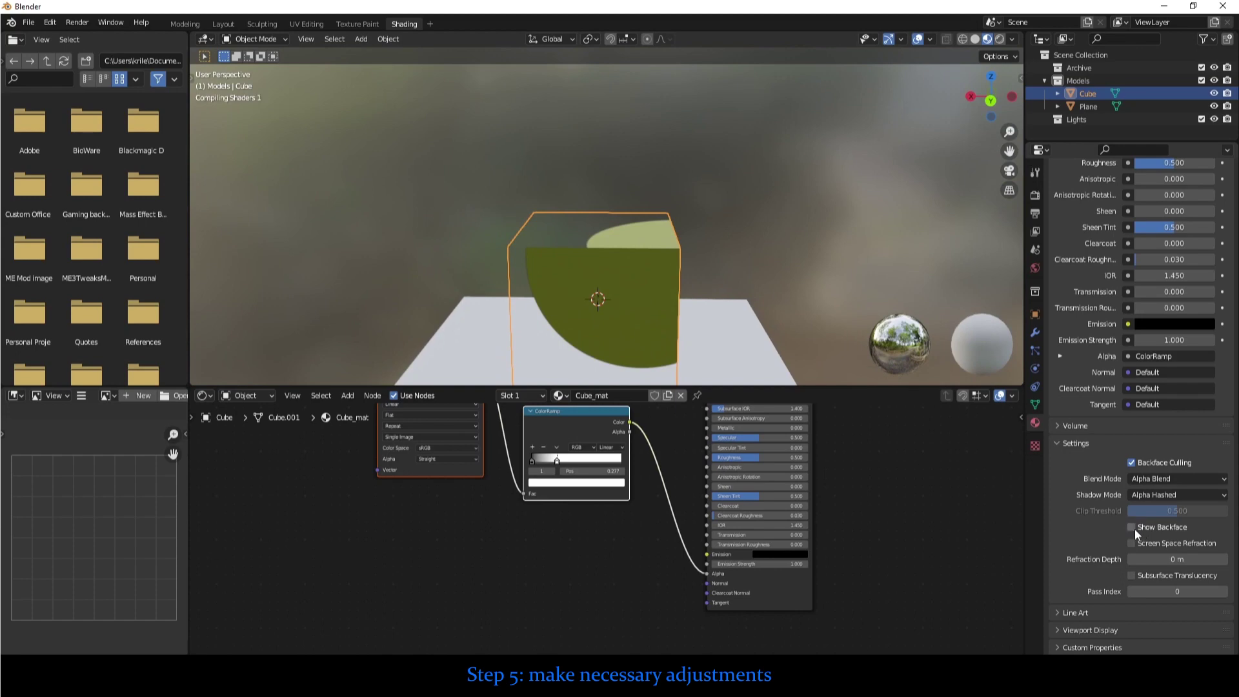
click(1132, 462)
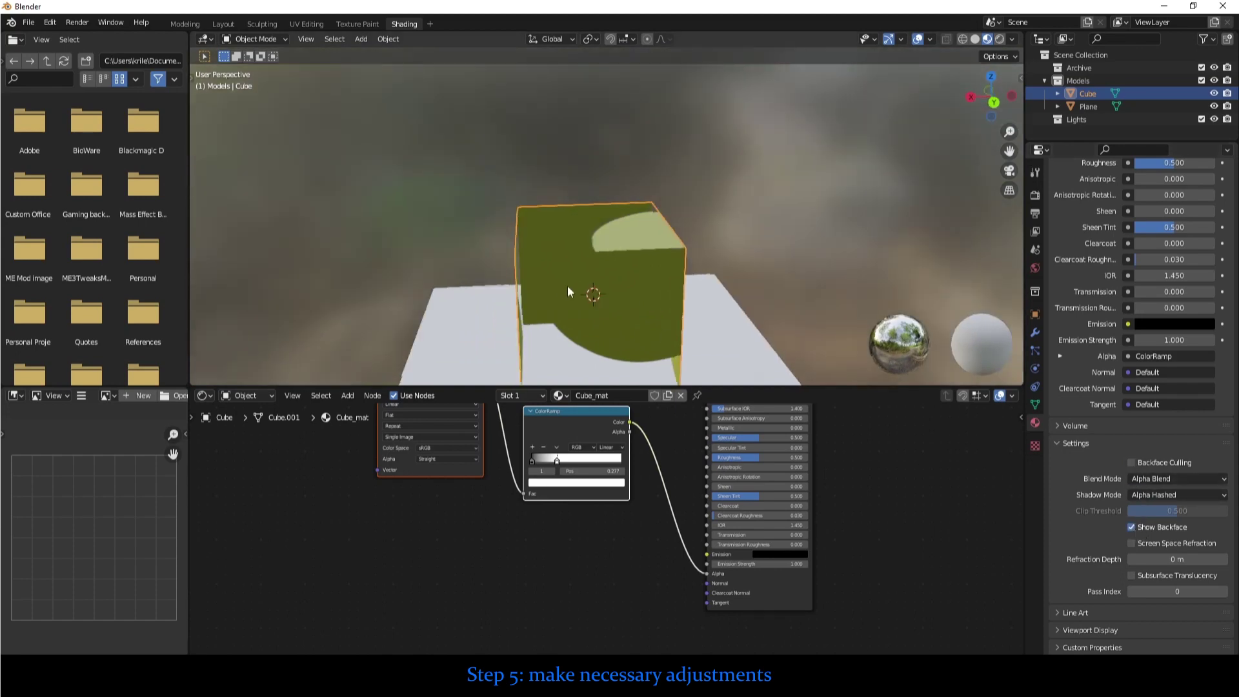